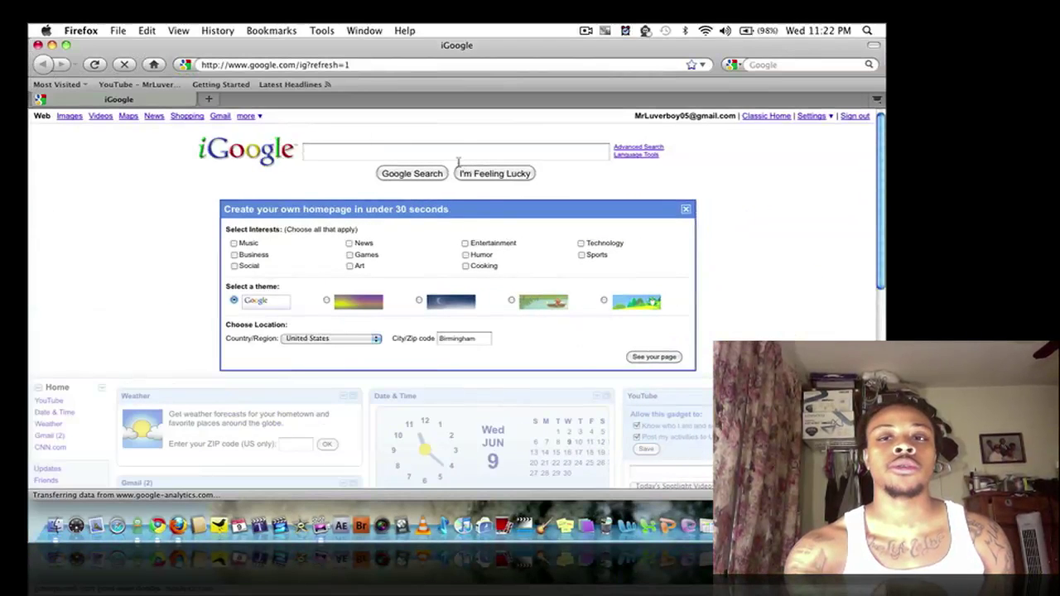
- Run a Google search for 'squared5'
click(546, 148)
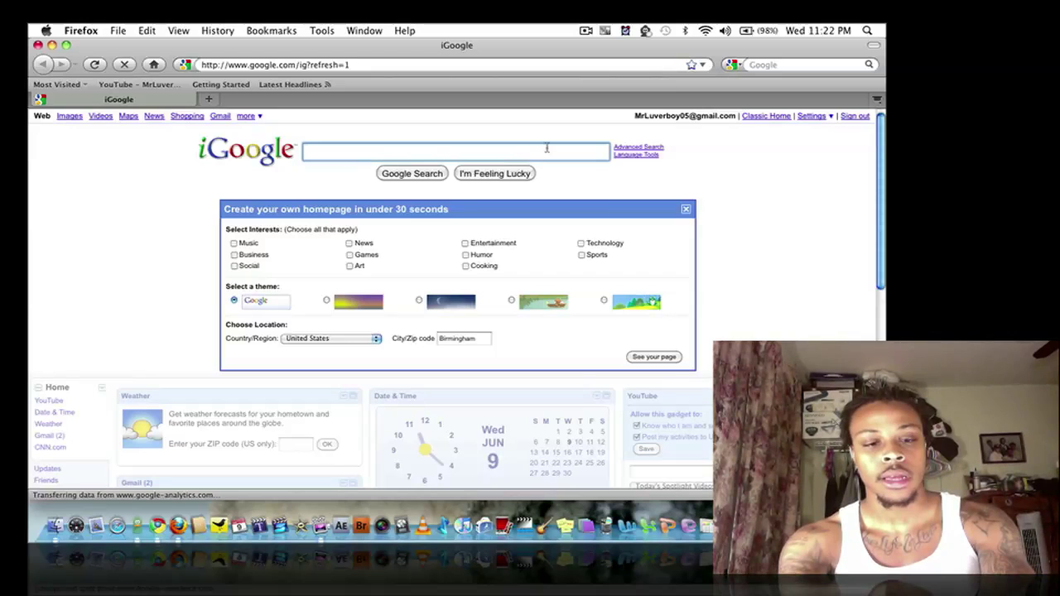
text(square)
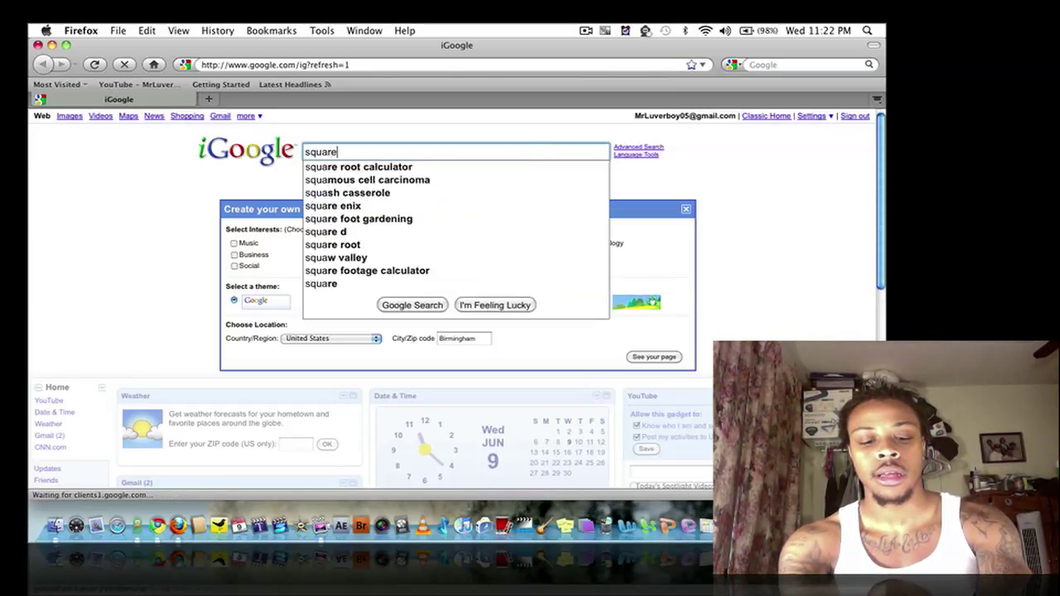
text(d5)
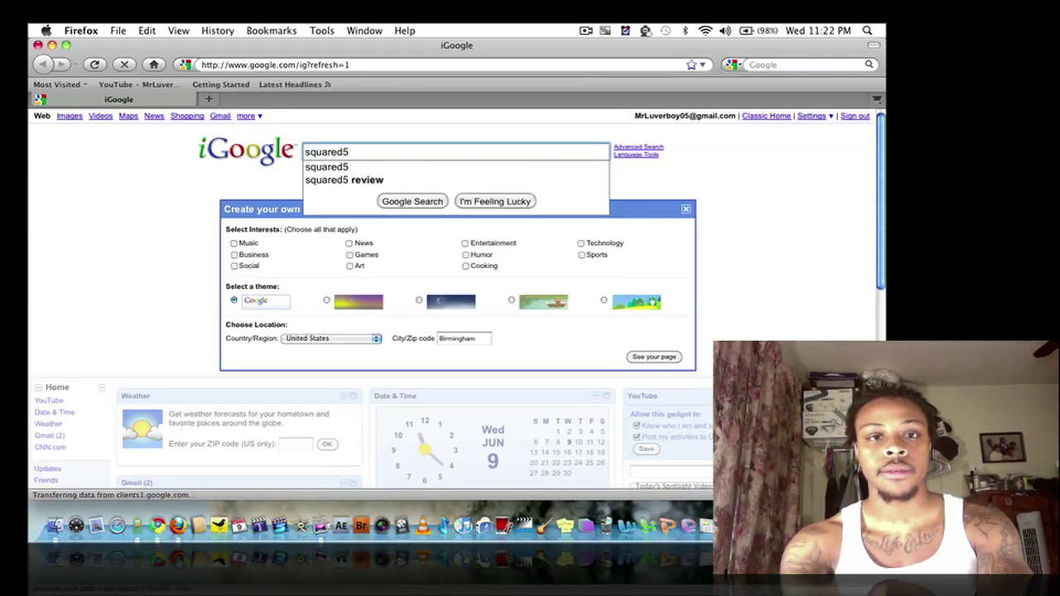
key(Return)
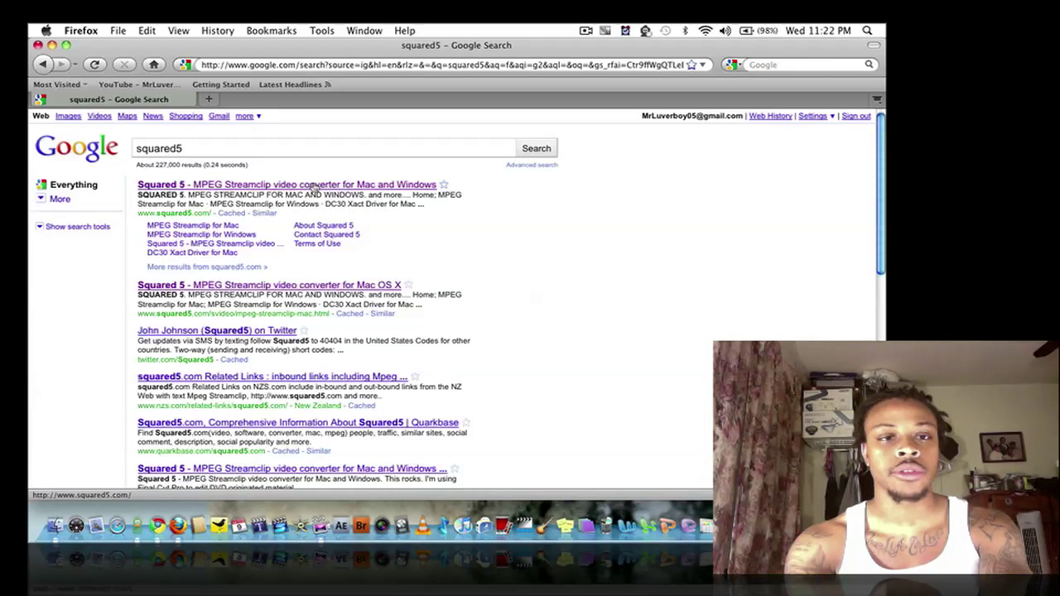
- Open the Squared 5 homepage and go to the MPEG Streamclip Mac version download page
click(300, 187)
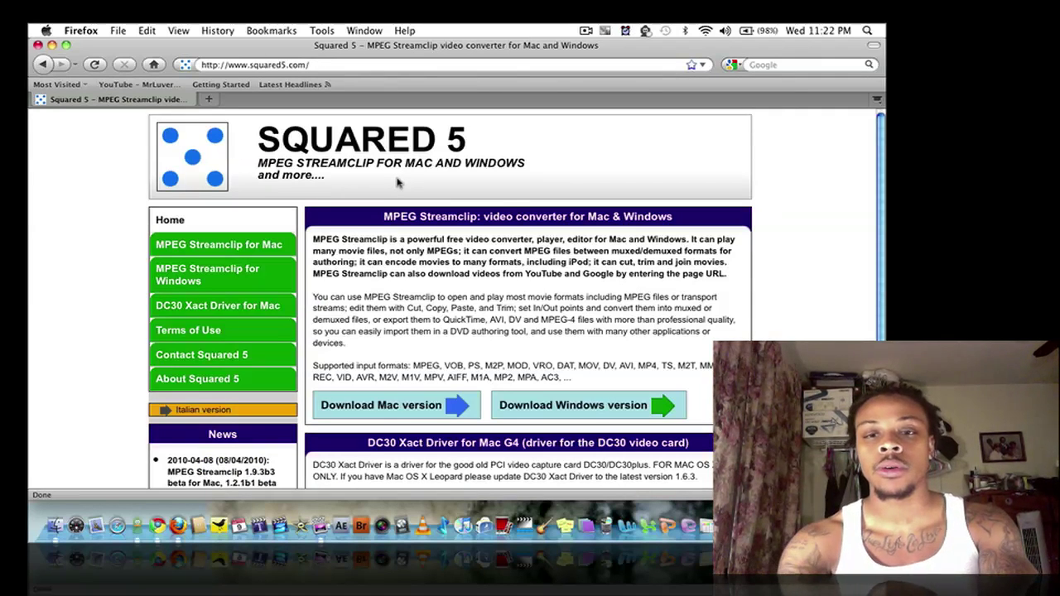
scroll(438, 238, down, 3)
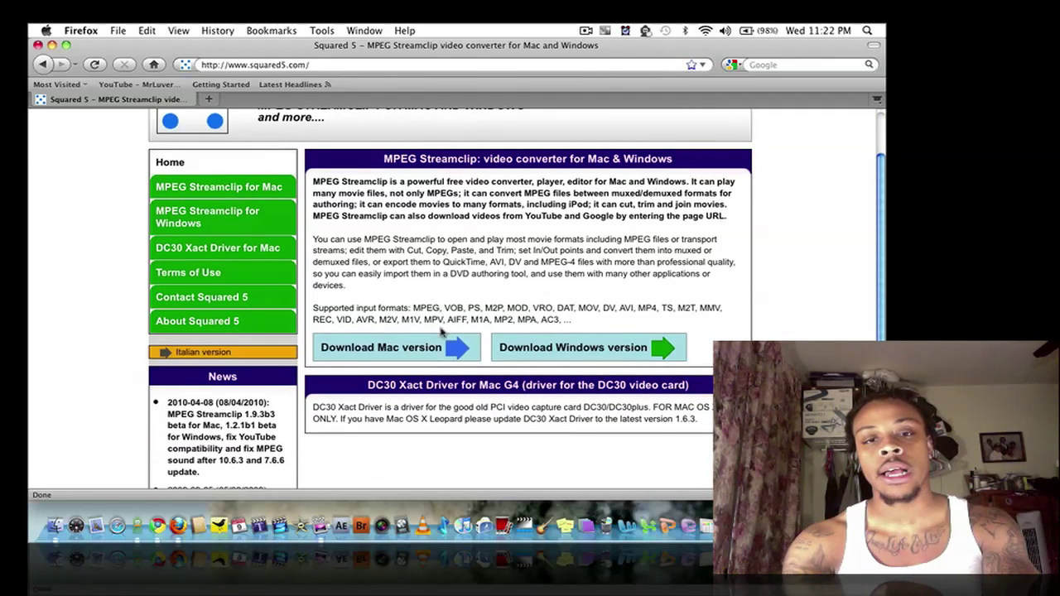
click(444, 343)
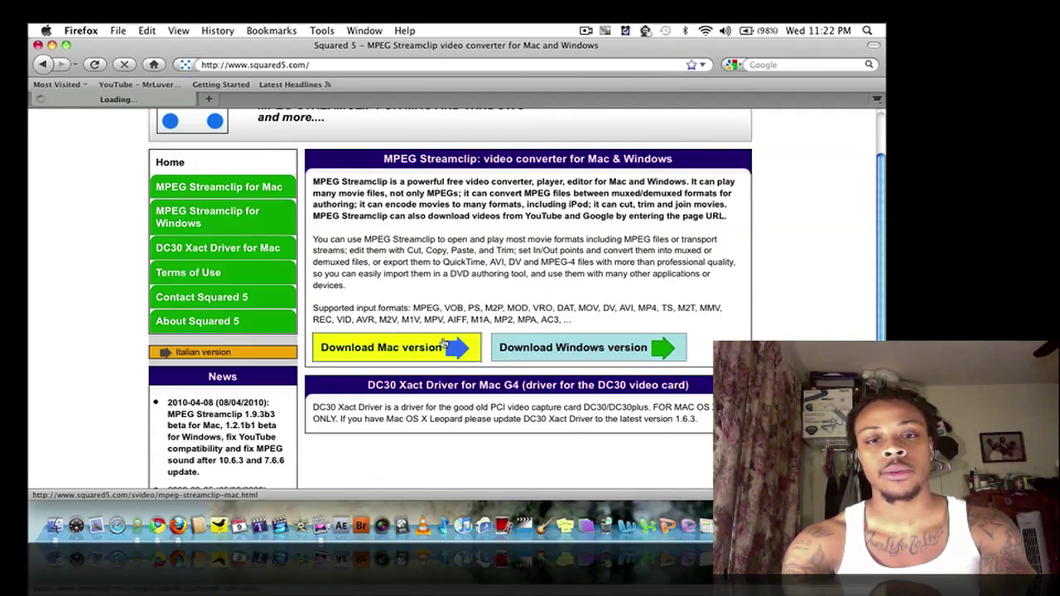
scroll(470, 250, down, 5)
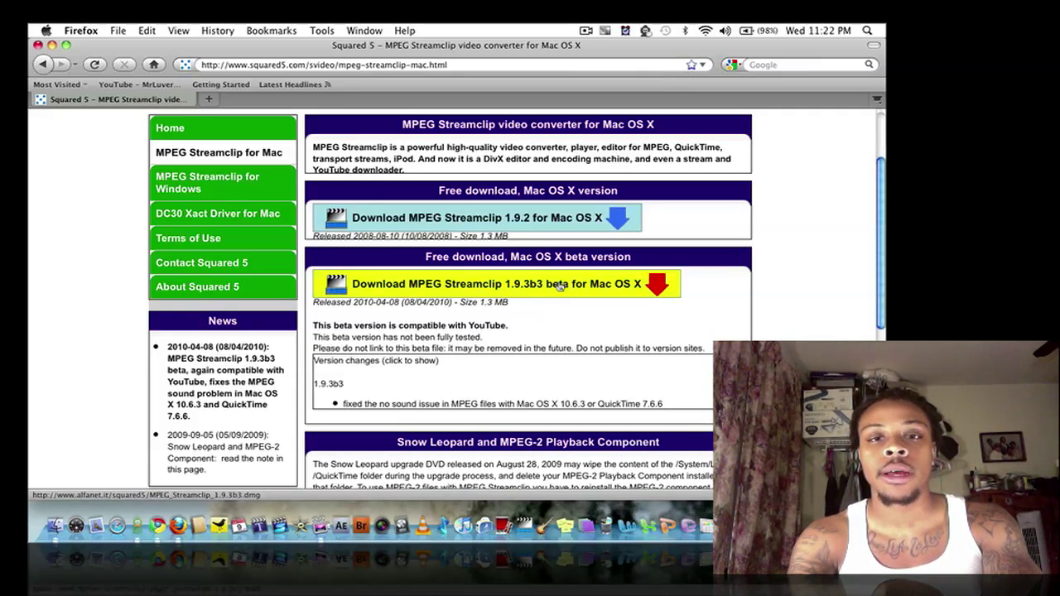
mouse_move(476, 217)
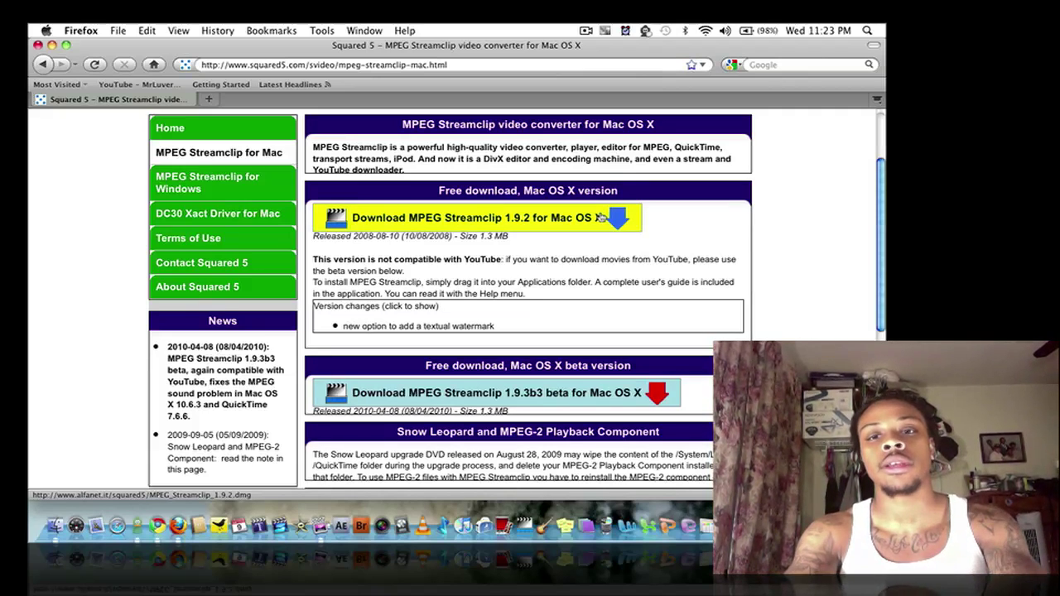
- Start the MPEG Streamclip 1.9.2 for Mac OS X download, cancel the save, and minimize Firefox
click(602, 217)
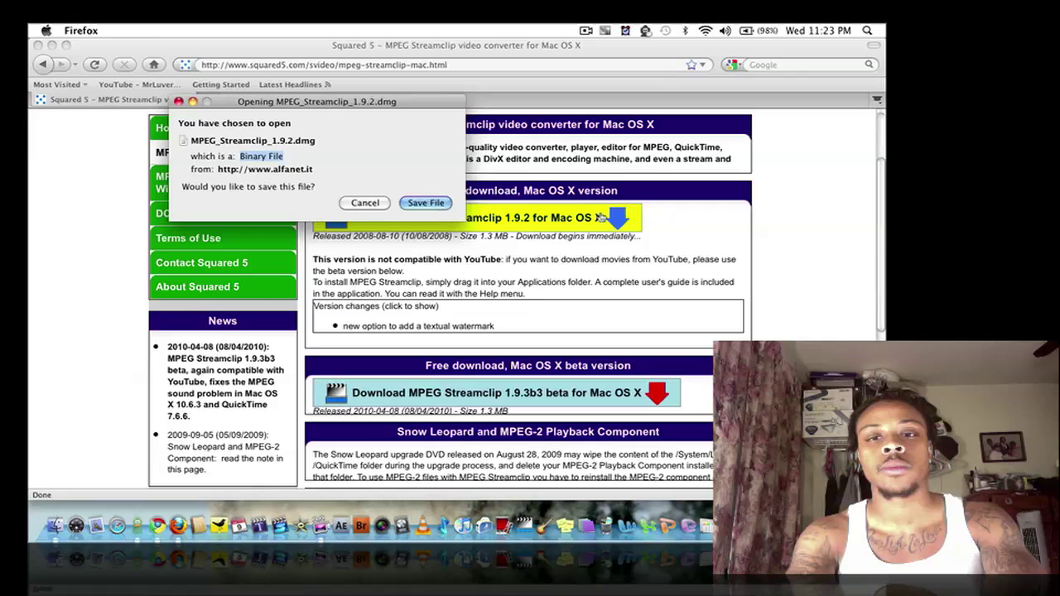
click(383, 206)
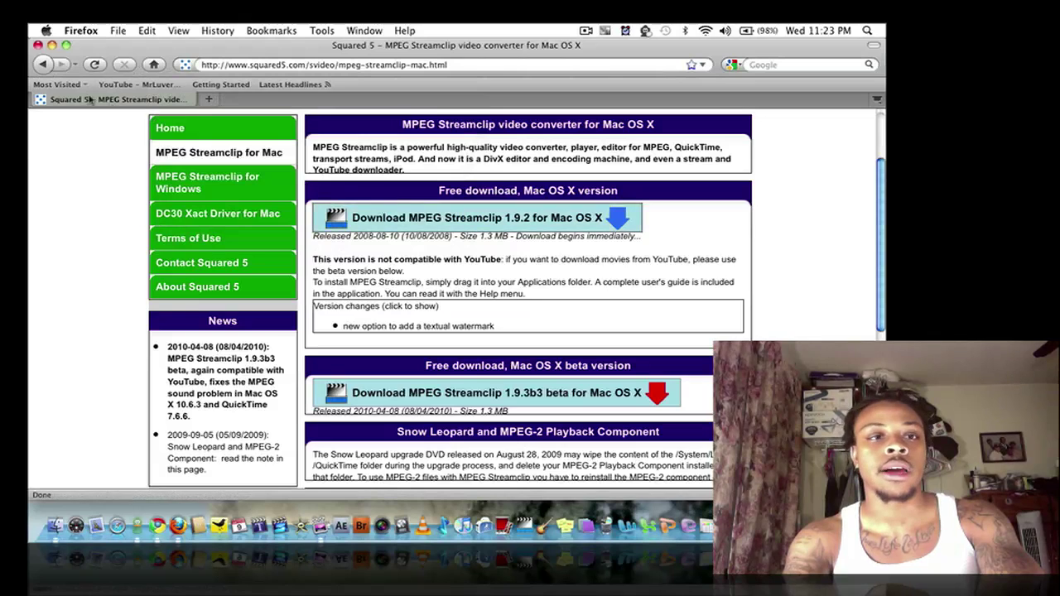
click(51, 46)
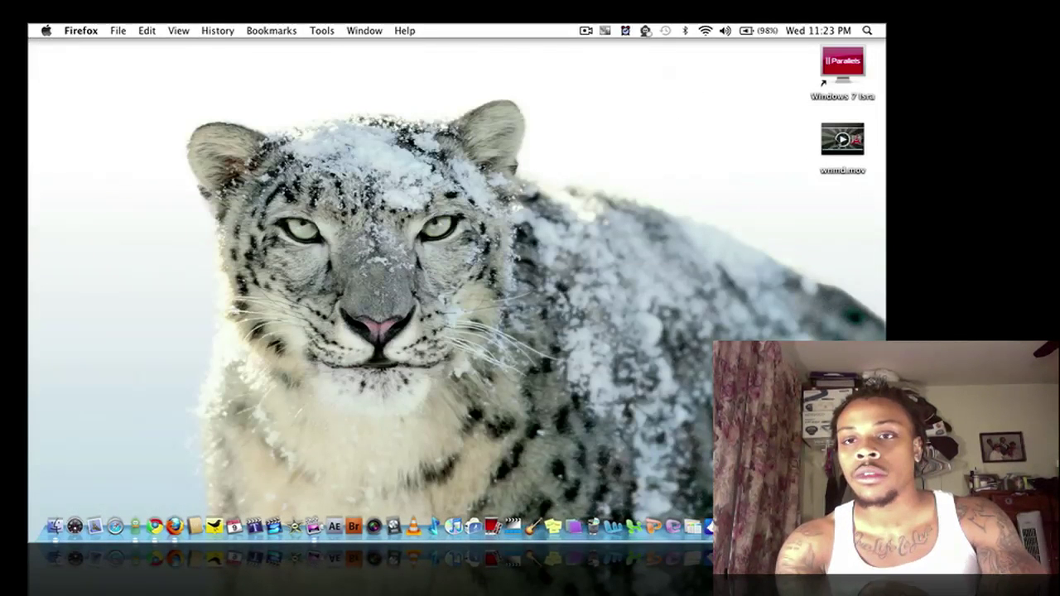
- Show Get Info for the desktop's wnmd.mov, a 635.7 MB 1280×720 QuickTime movie
right_click(837, 141)
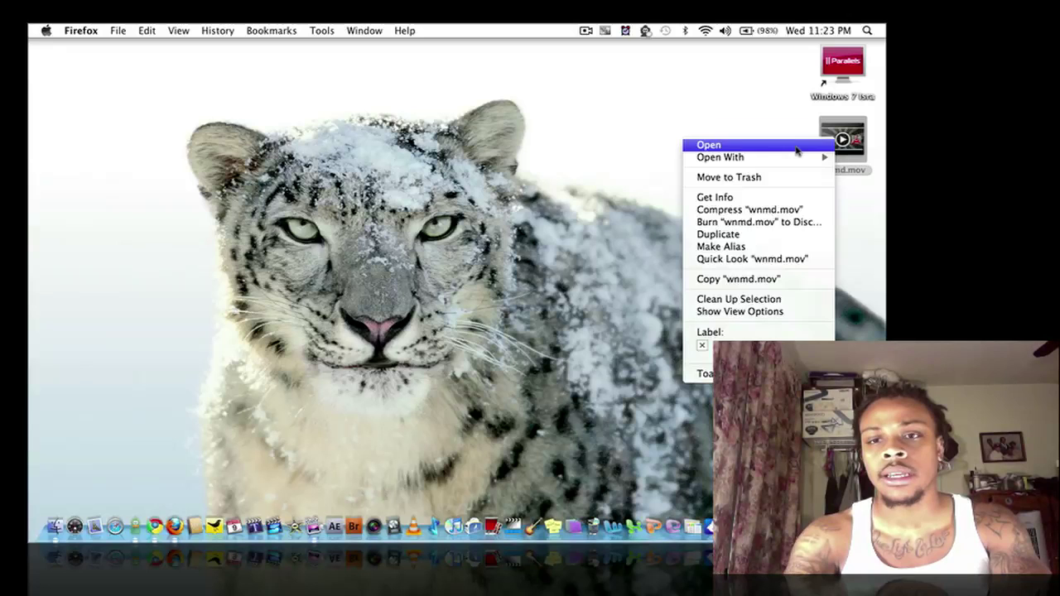
click(740, 197)
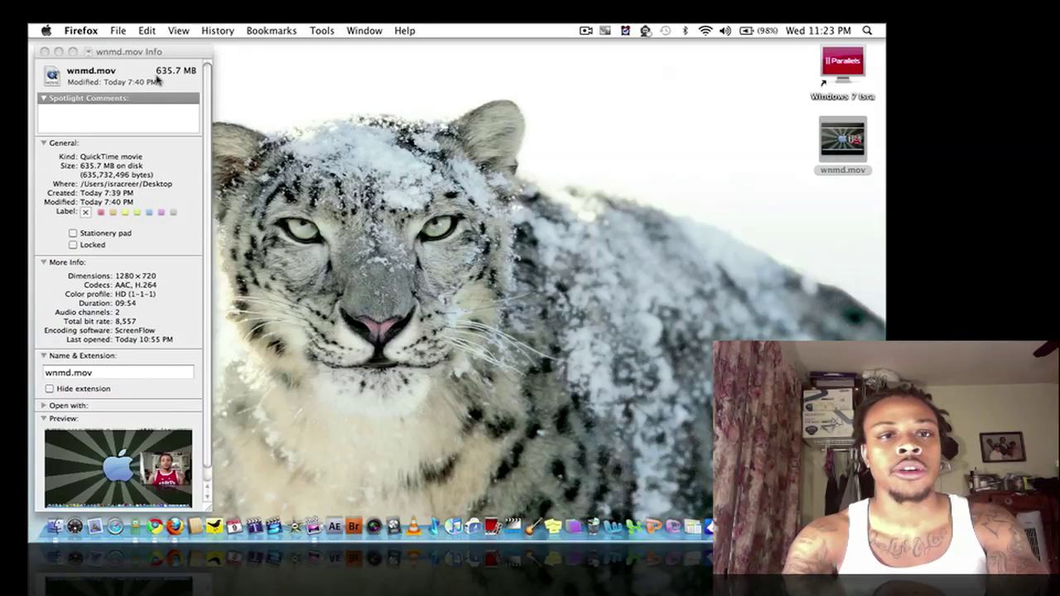
click(157, 78)
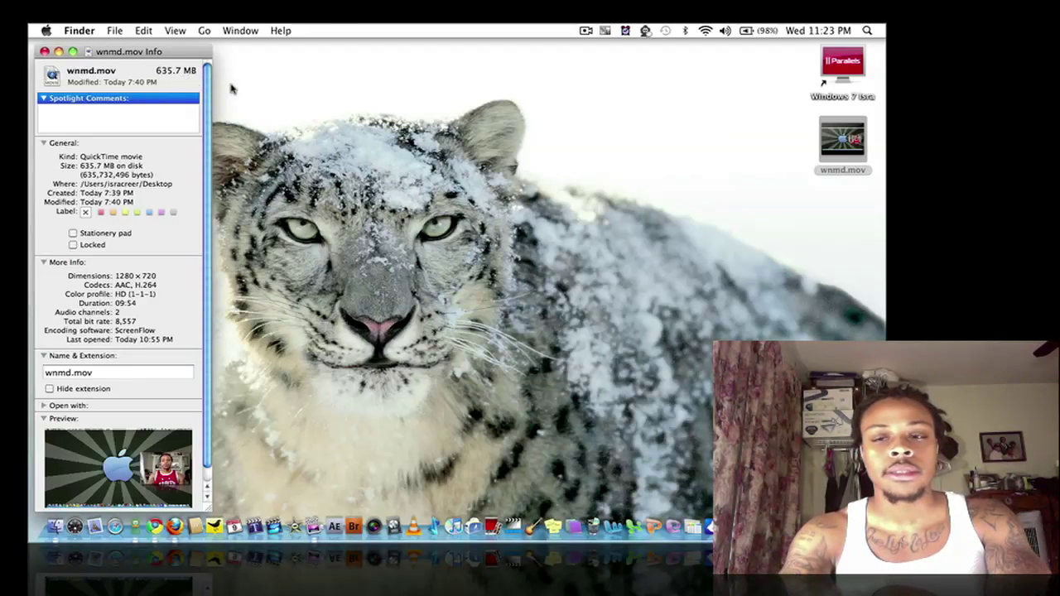
- Launch MPEG Streamclip from the Dock and open wnmd.mov from the Desktop with File > Open Files
click(512, 507)
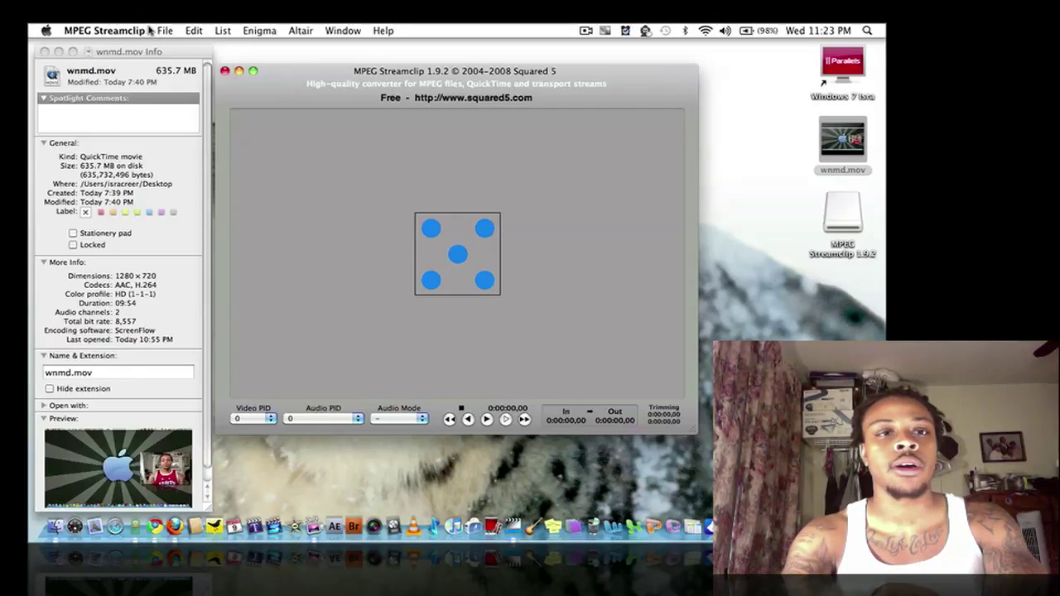
click(164, 31)
click(179, 129)
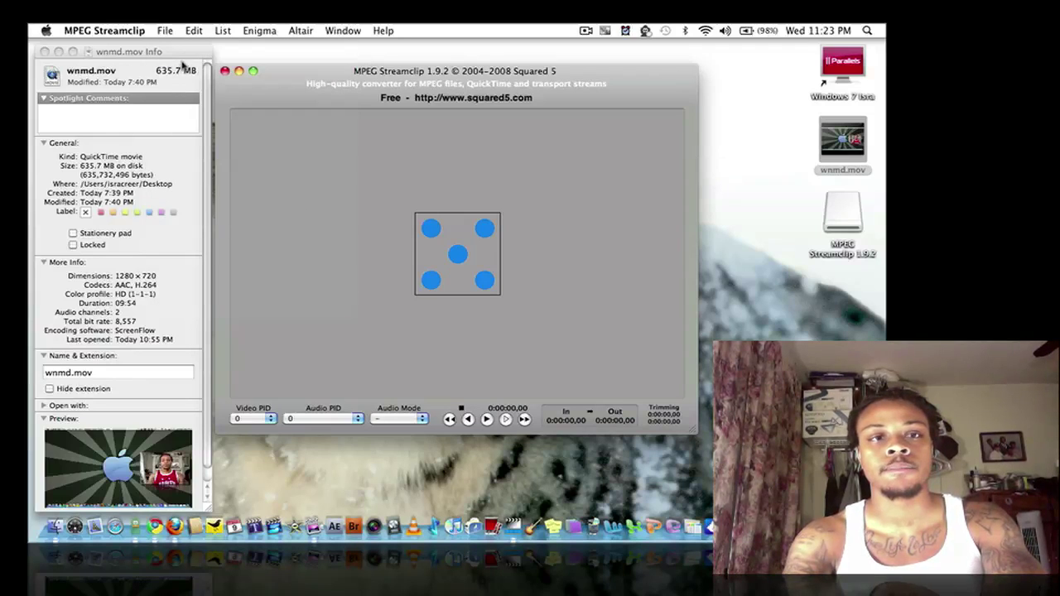
click(163, 33)
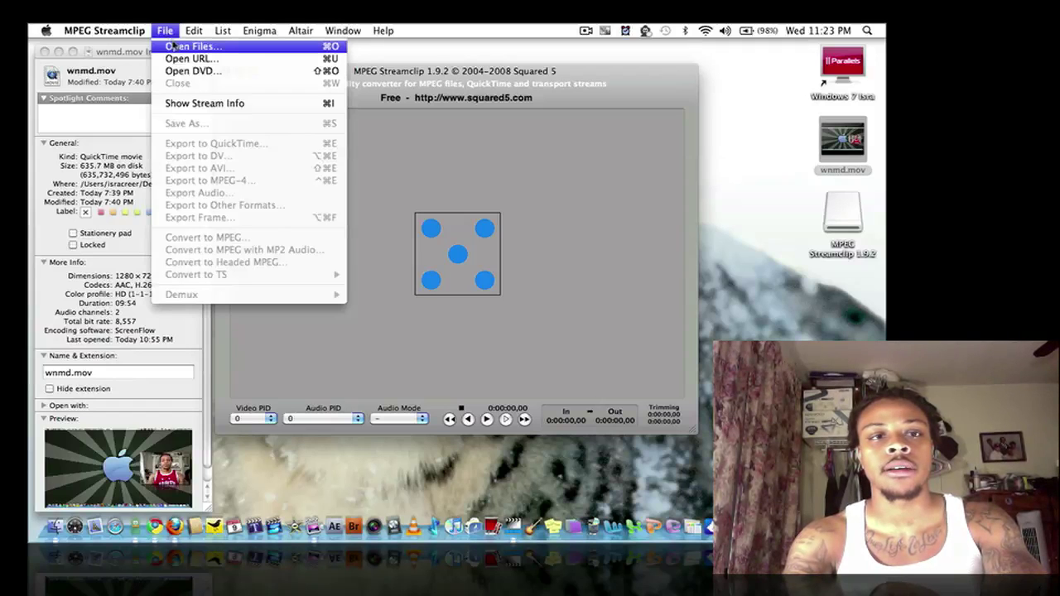
click(172, 46)
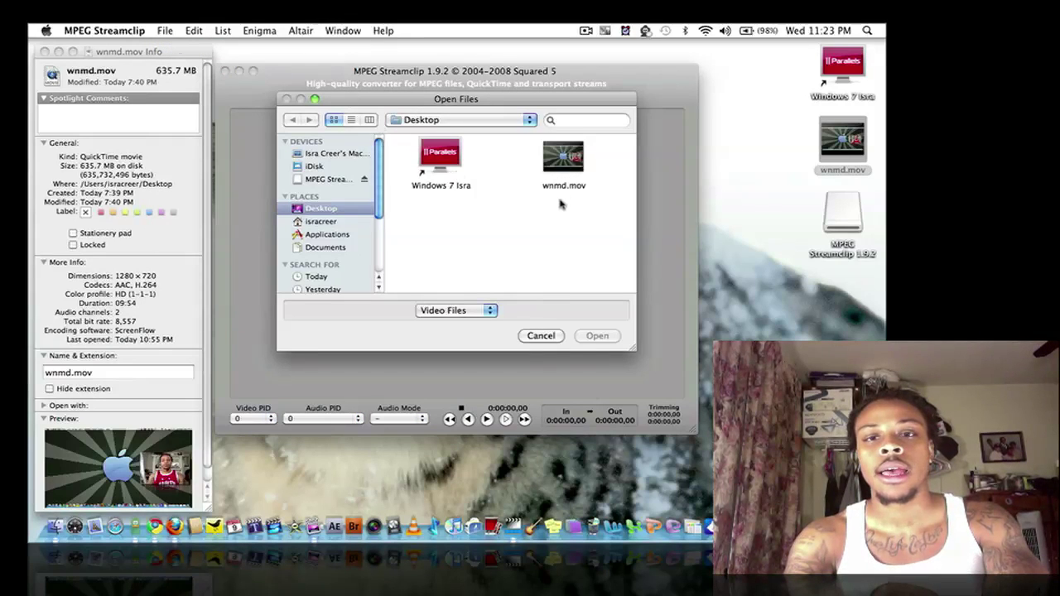
click(564, 157)
click(593, 336)
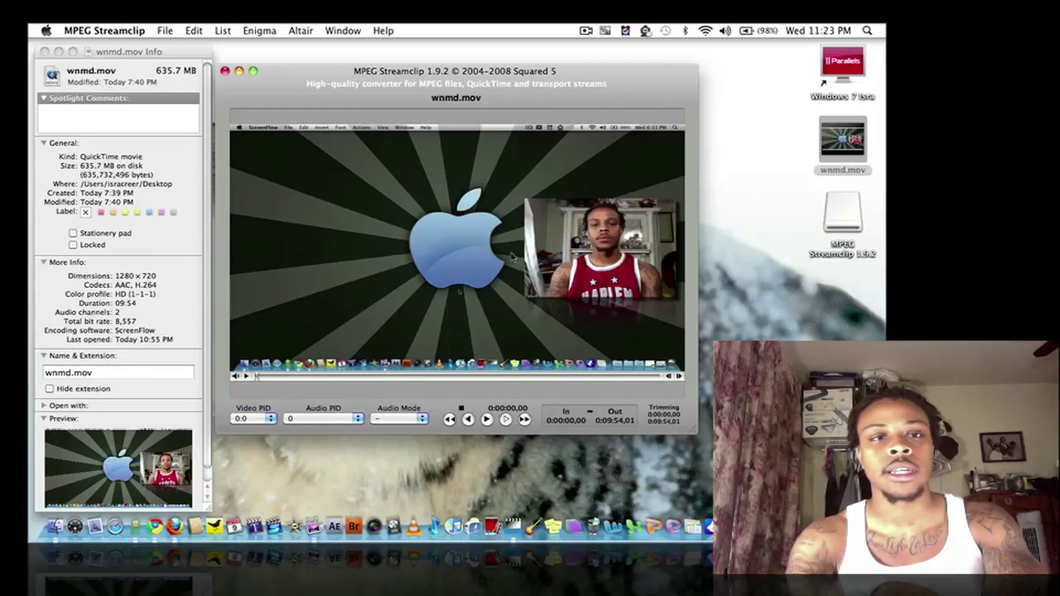
- Export the movie to MPEG-4 with H.264 1280×720 settings using Make MP4
click(165, 30)
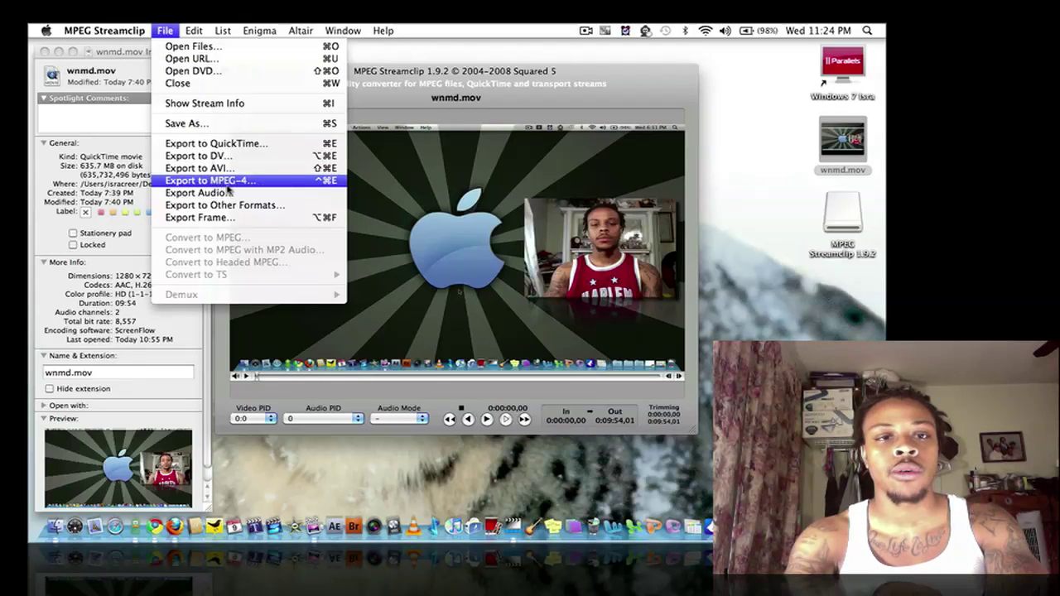
click(227, 183)
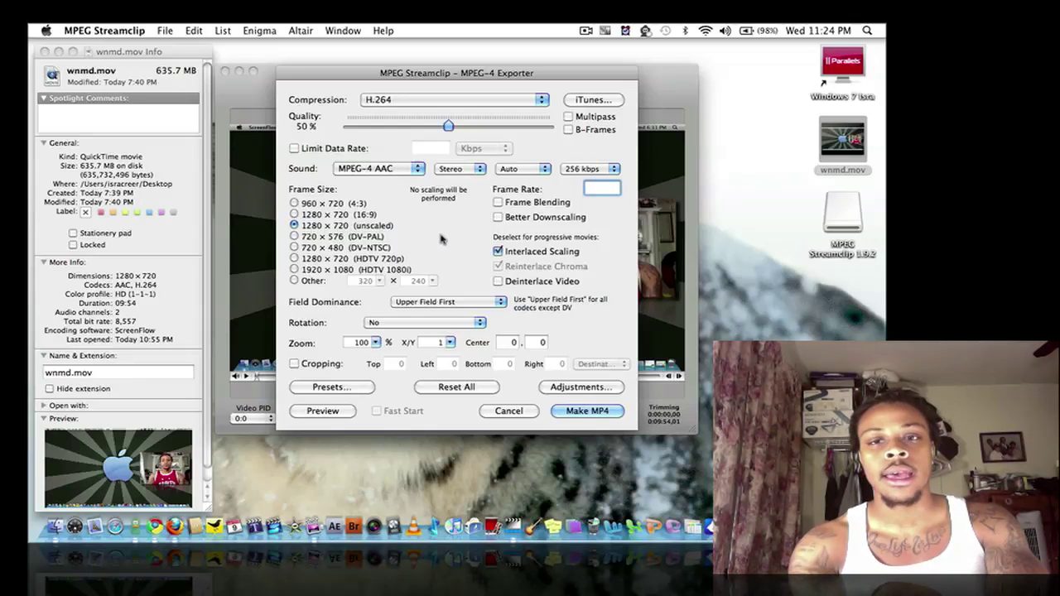
click(578, 411)
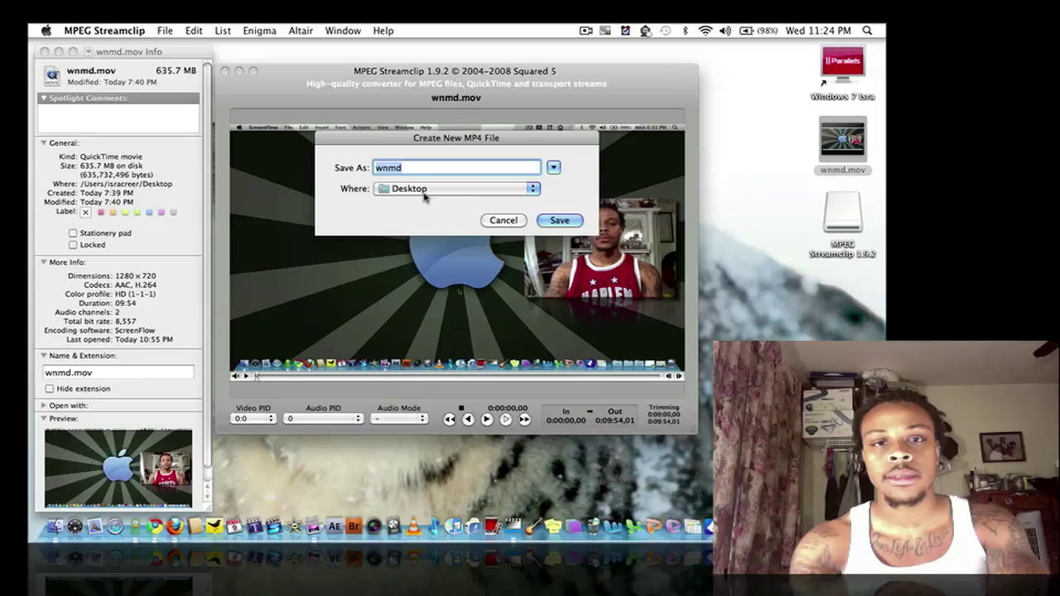
- Name the output wnmd2, save it to the Desktop, and start encoding
click(429, 170)
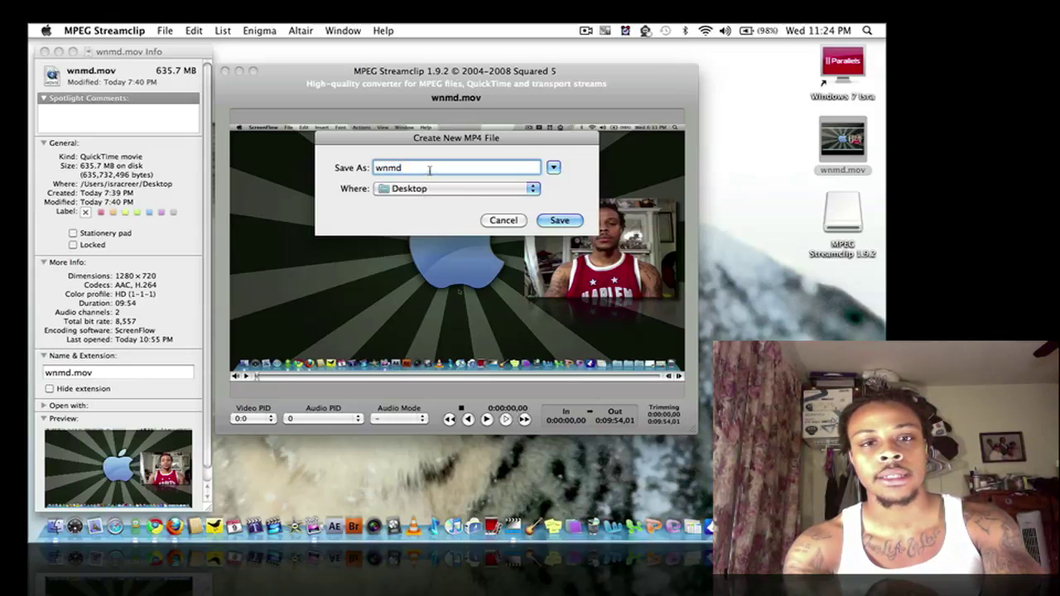
text(2)
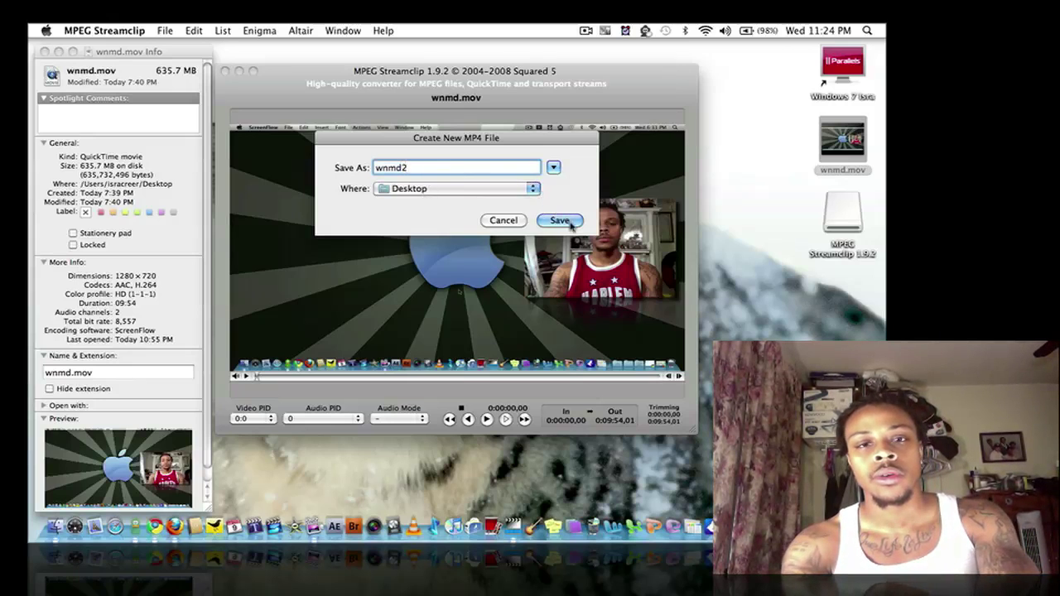
click(570, 229)
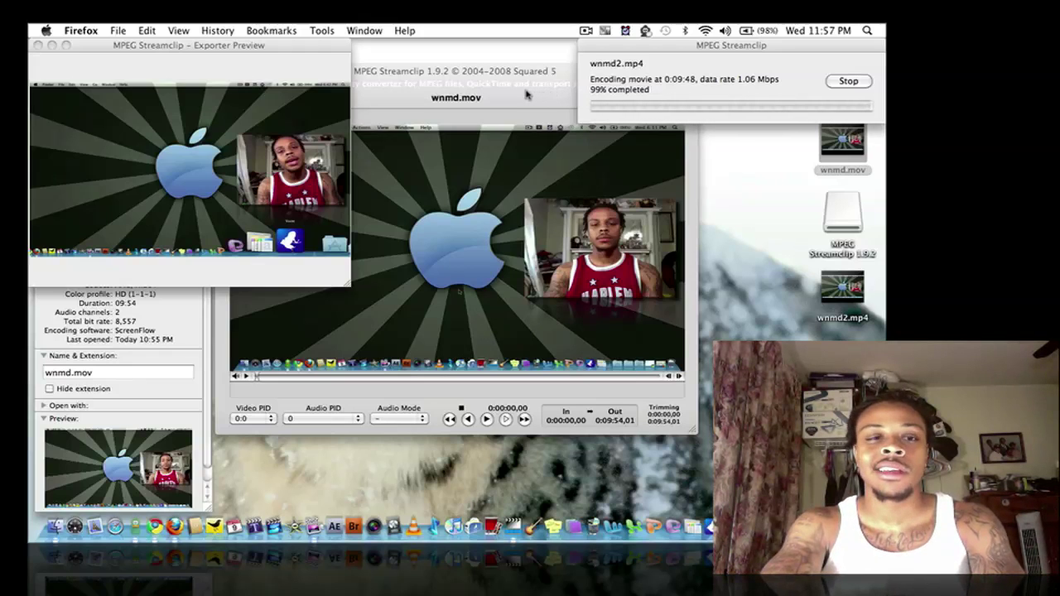
- Bring the wnmd.mov info window forward while the wnmd2.mp4 encode finishes
click(181, 319)
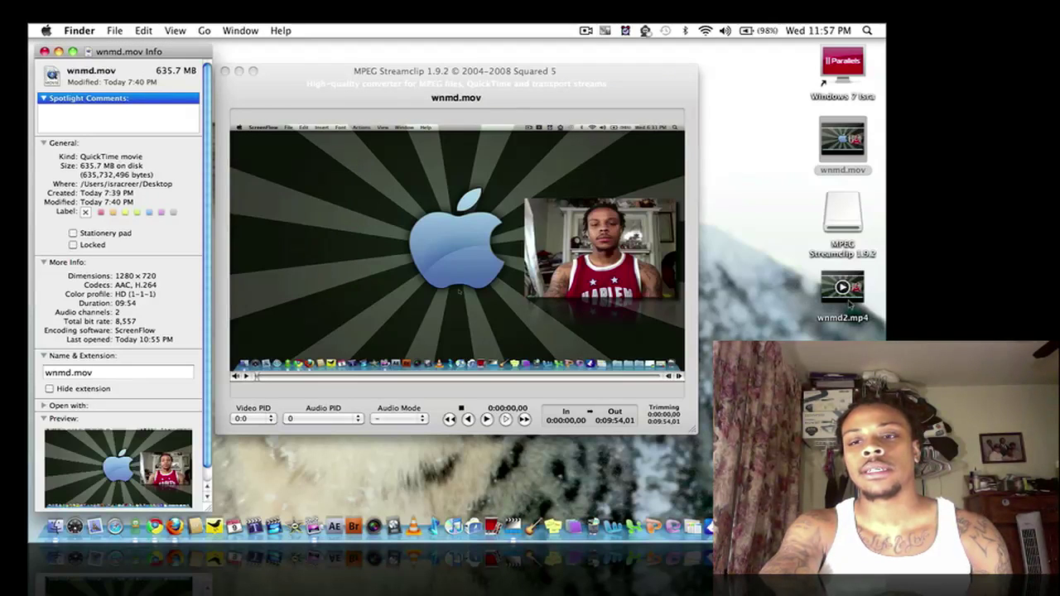
- Open Get Info for wnmd2.mp4 and highlight its 79.2 MB size
right_click(849, 304)
click(816, 321)
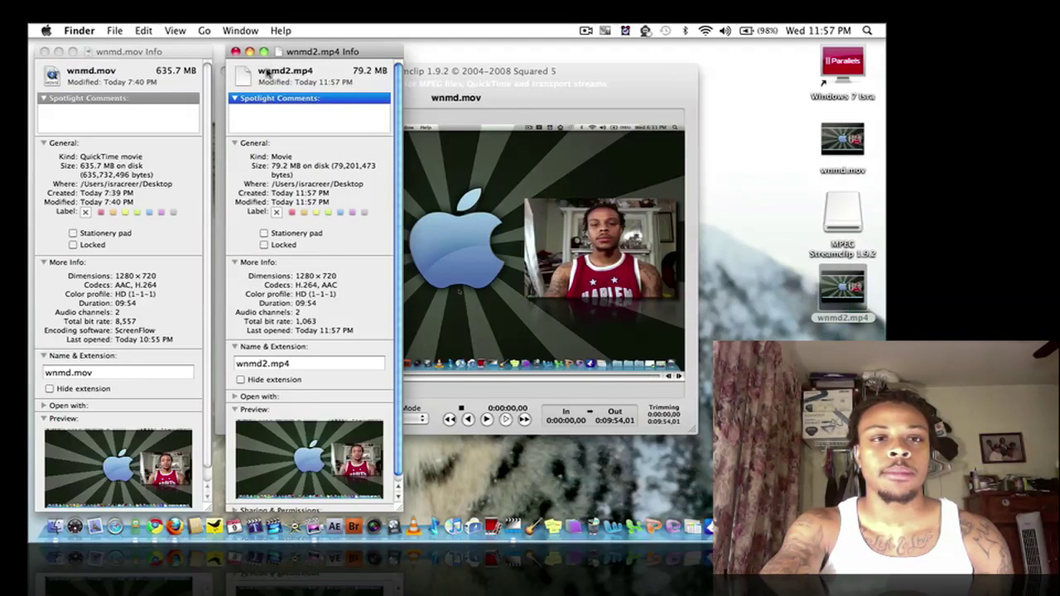
click(147, 58)
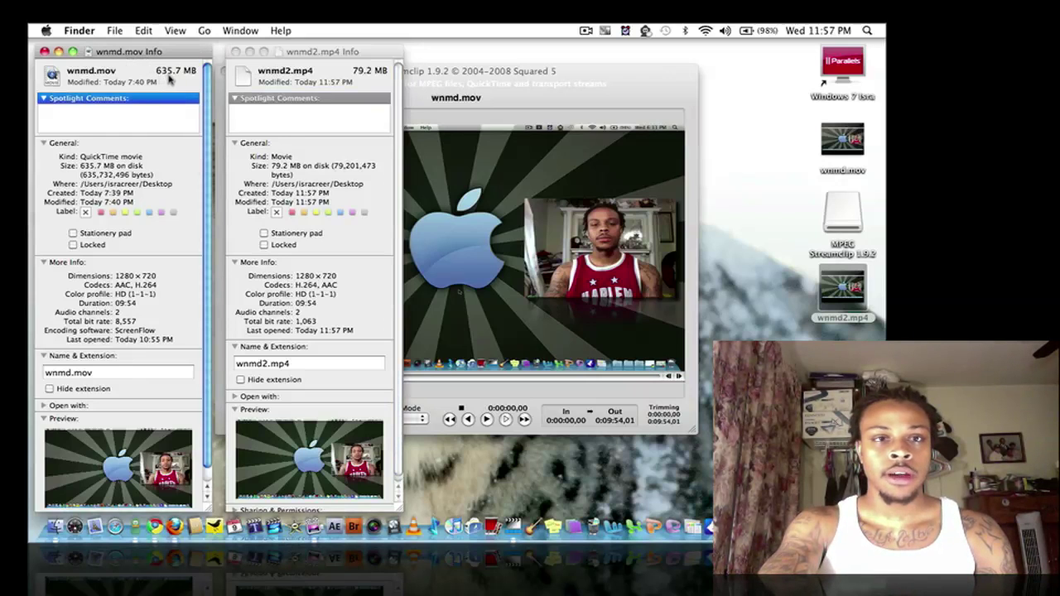
click(356, 74)
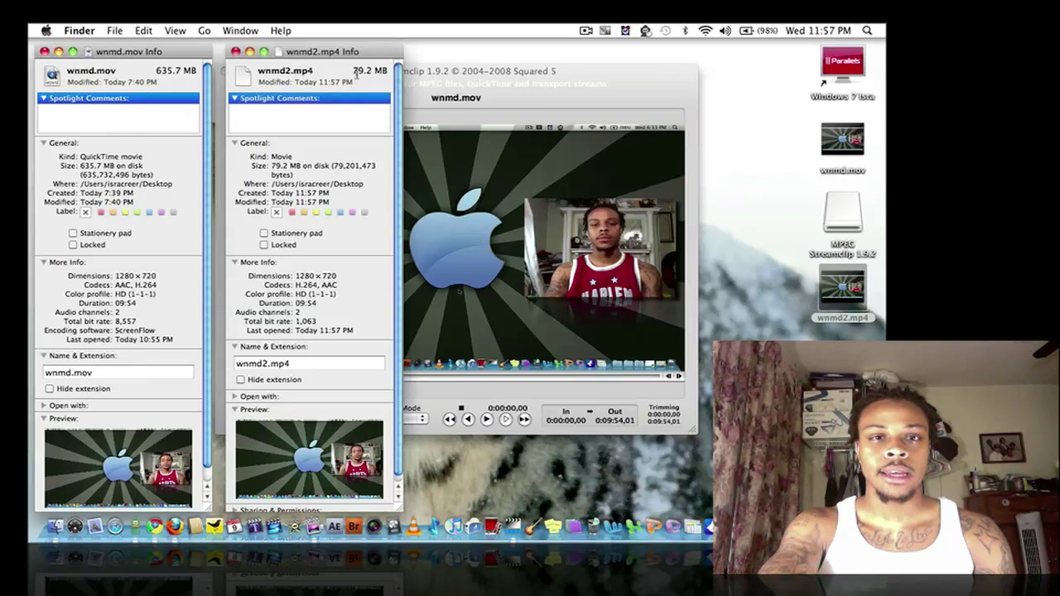
drag(353, 73, 370, 73)
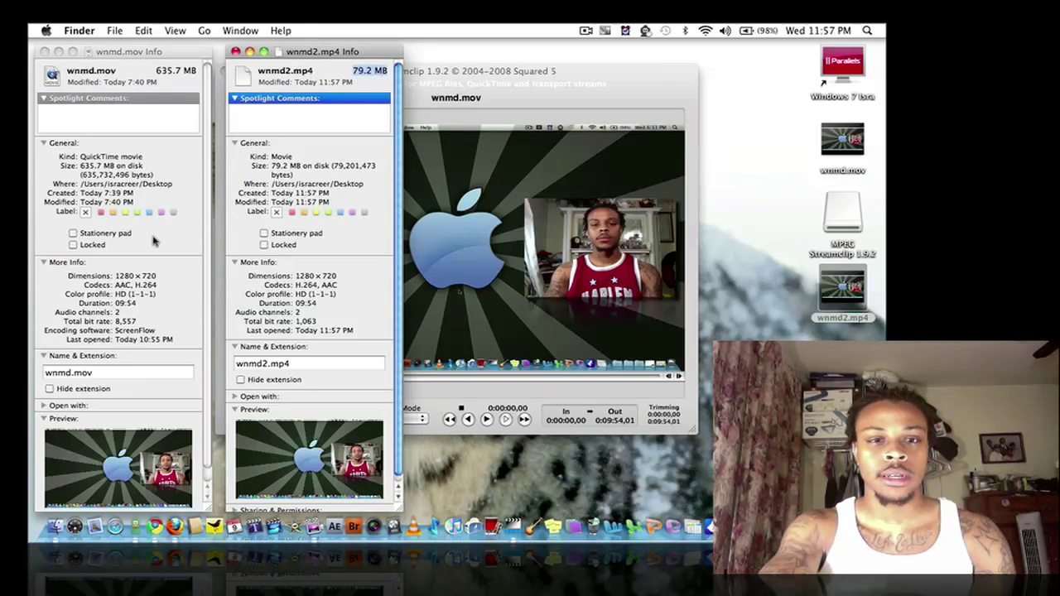
- Highlight both files' 1280×720 dimensions, then close the wnmd.mov info window
click(89, 277)
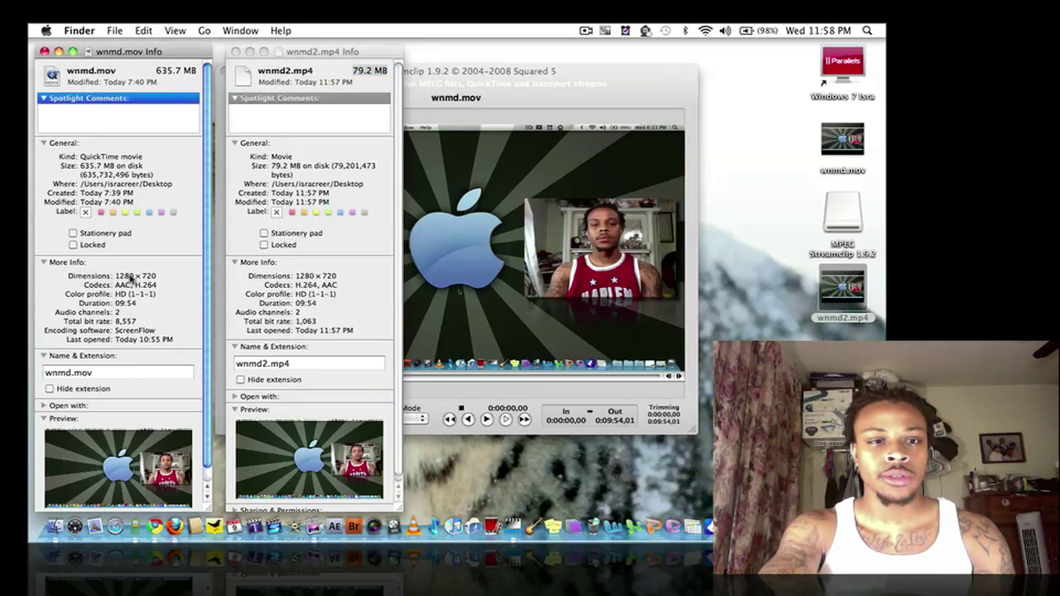
drag(116, 276, 133, 276)
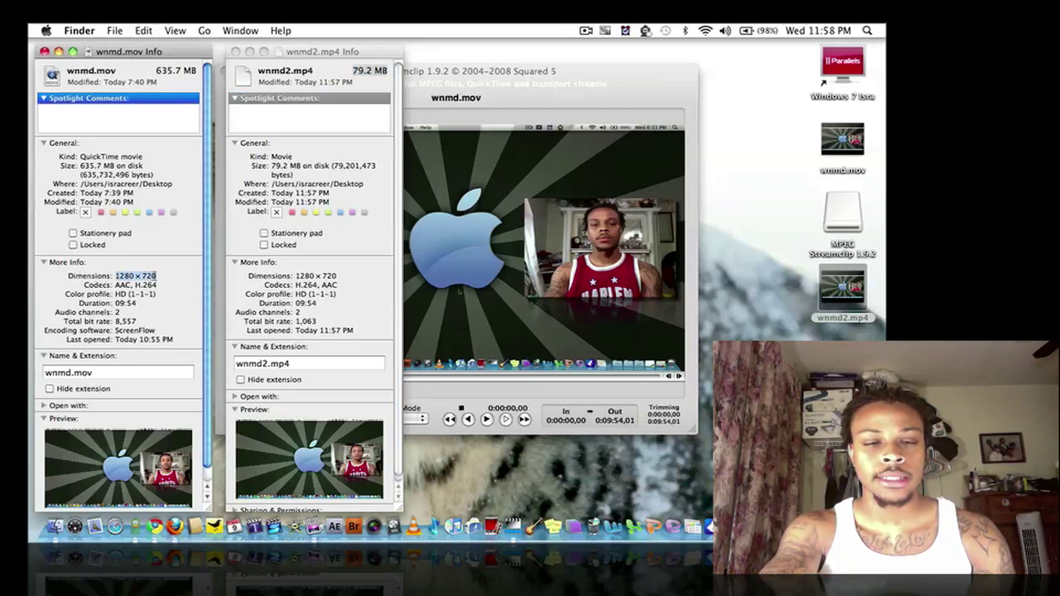
drag(296, 276, 331, 276)
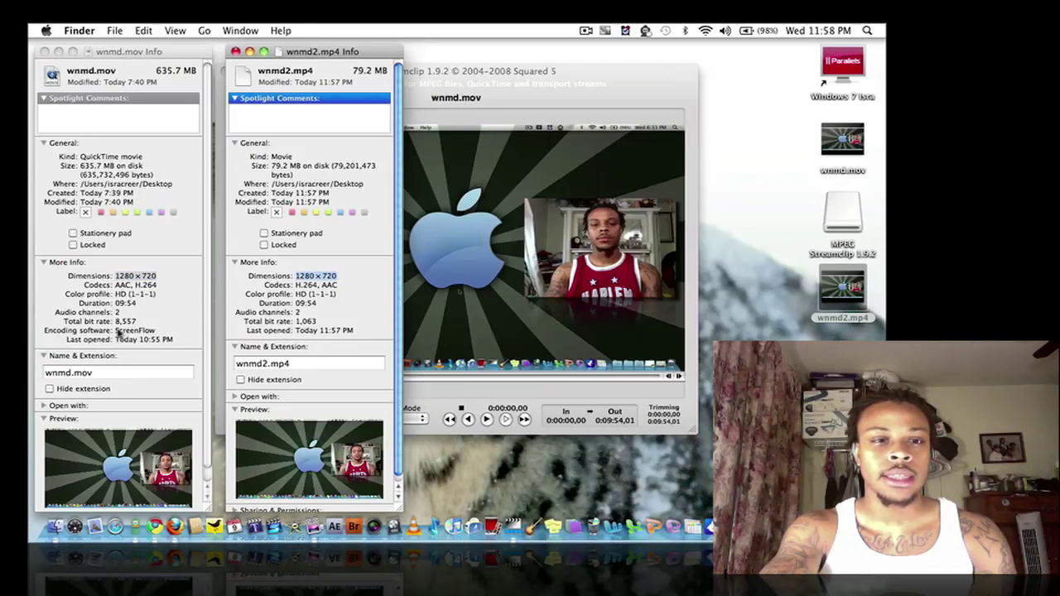
click(60, 323)
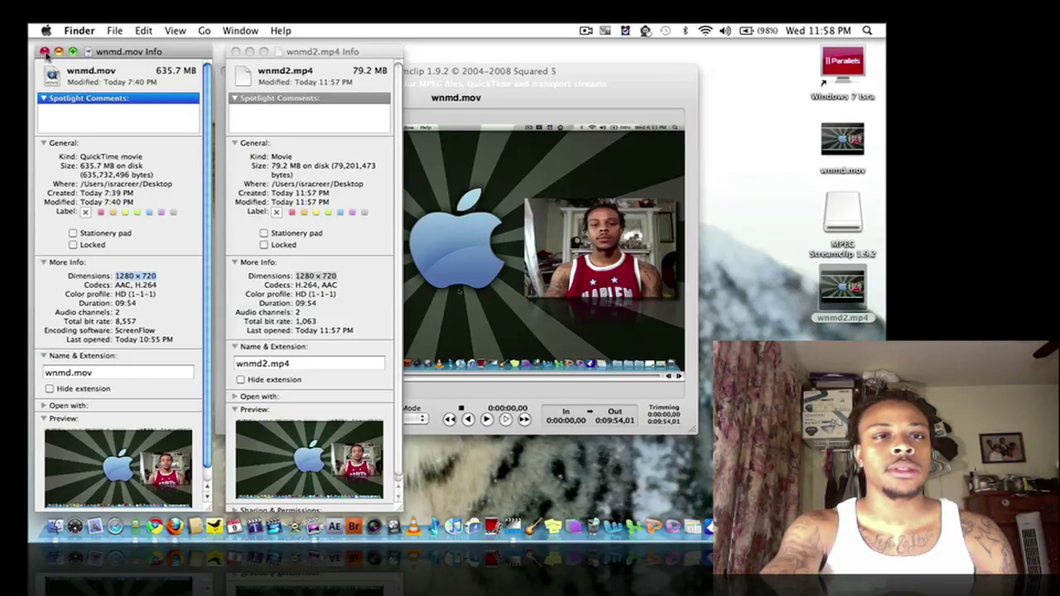
click(44, 51)
- Close the remaining windows, then open wnmd2.mp4 in MPEG Streamclip, play it briefly, and close it
click(236, 52)
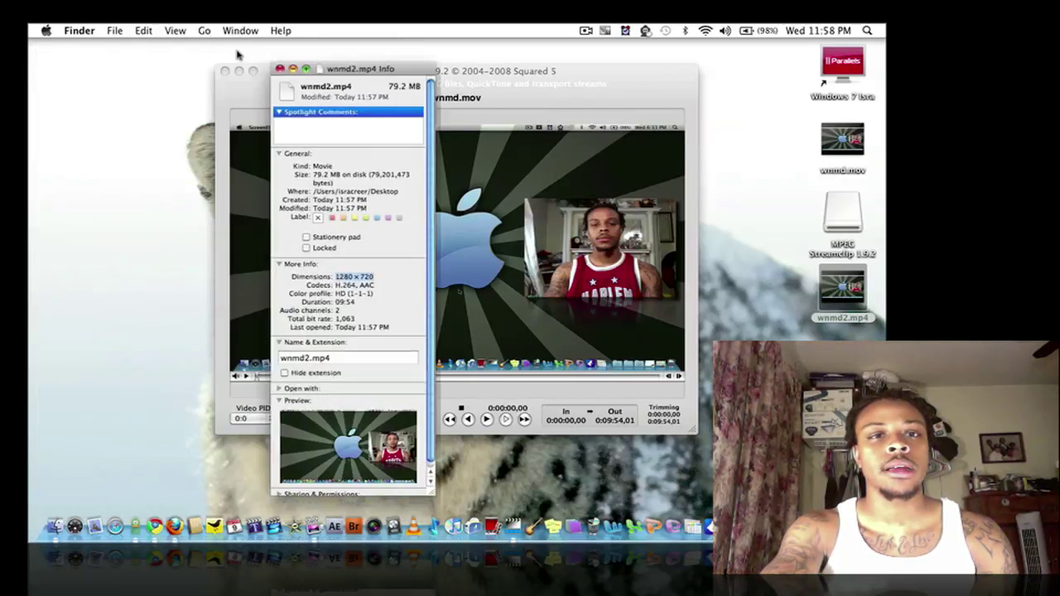
click(225, 71)
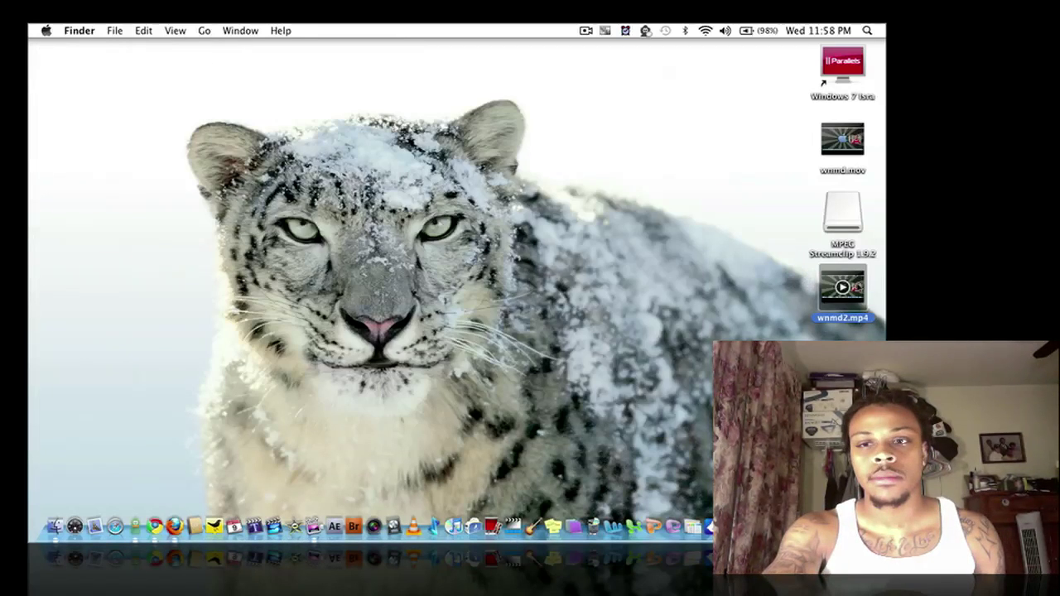
key(super+o)
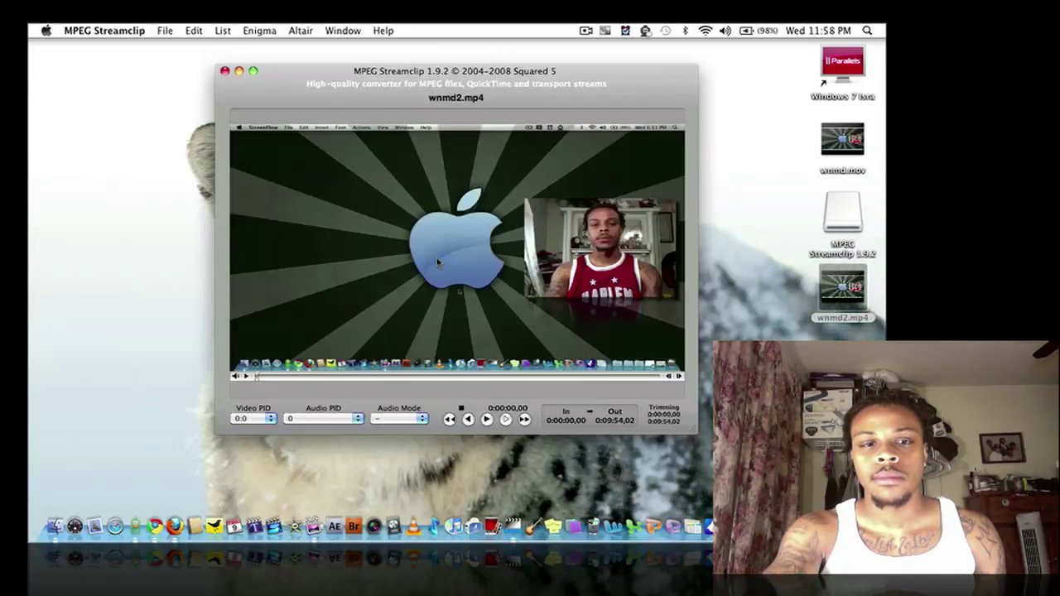
key(space)
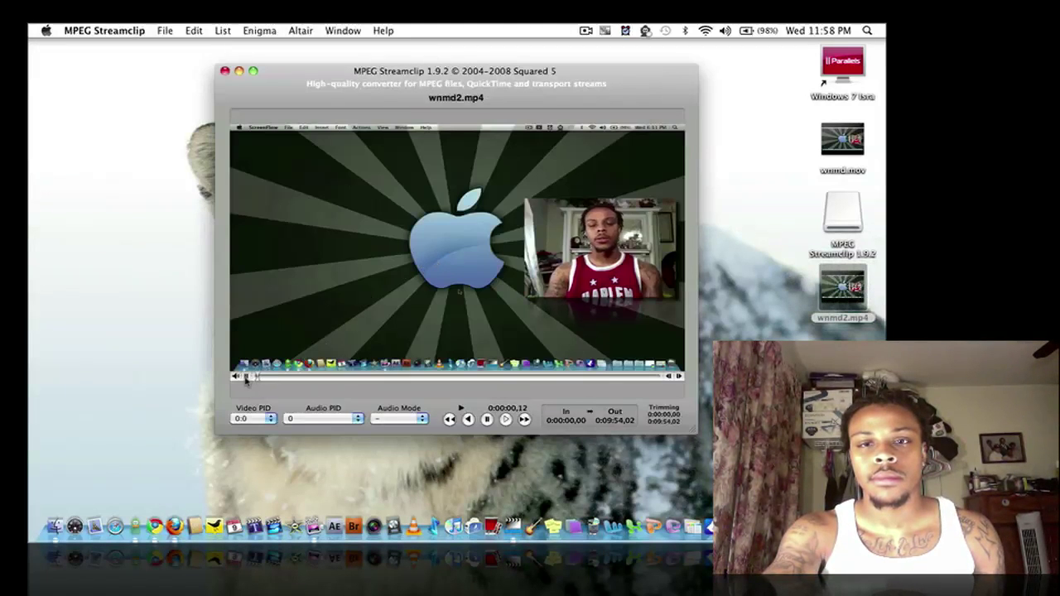
key(space)
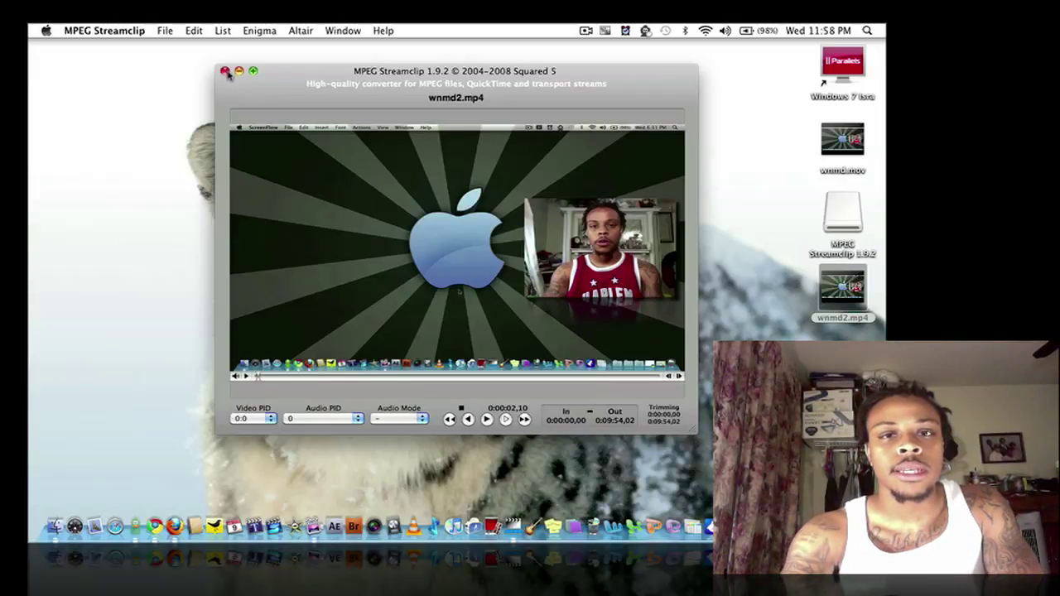
click(224, 72)
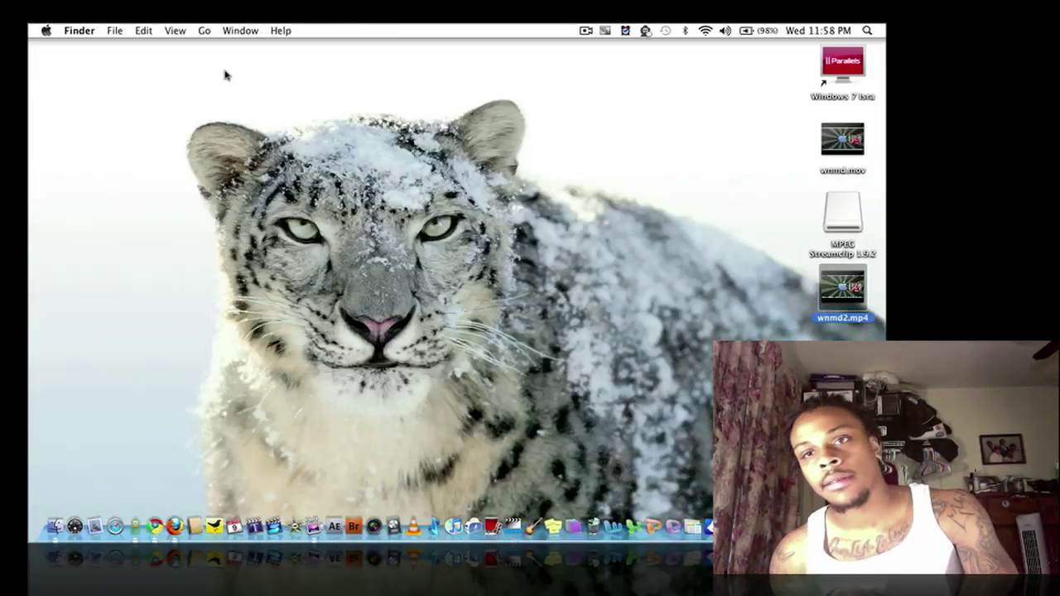